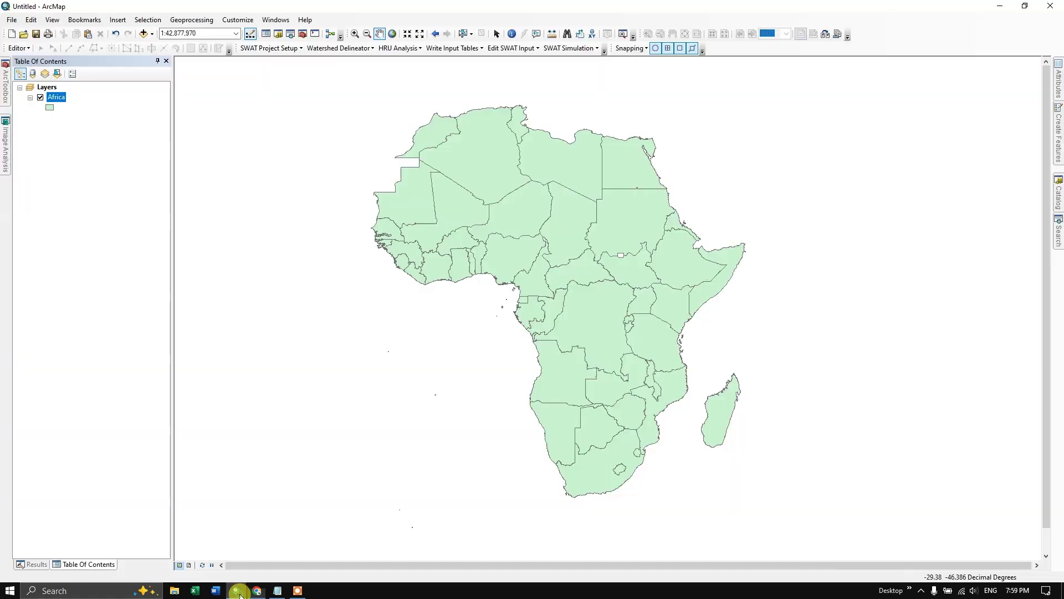
# Switch to ArcMap to view the Africa countries layer.
pyautogui.click(236, 589)
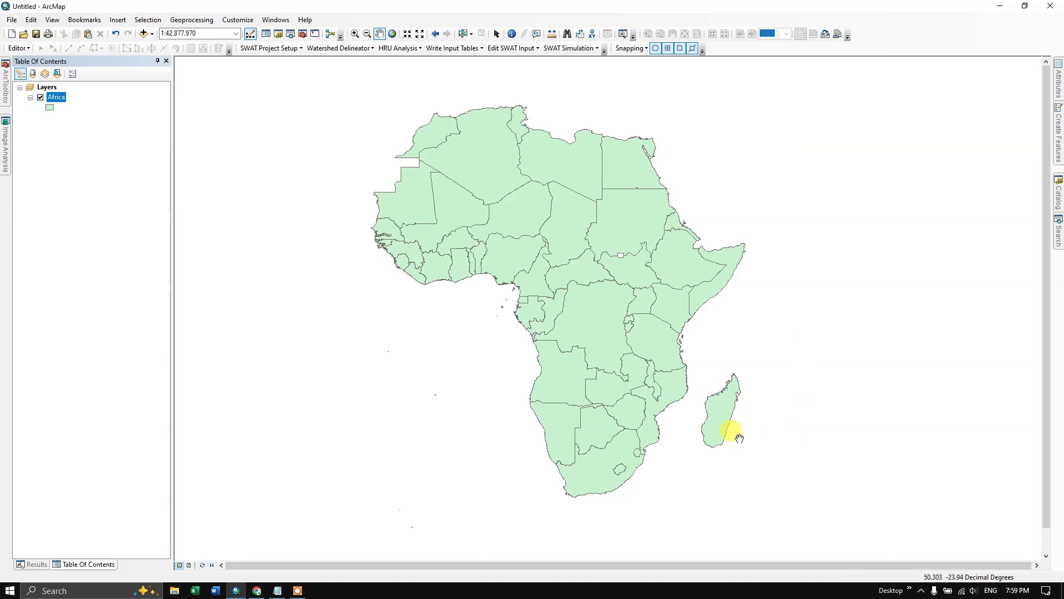
# Back in Earth Engine, start a new Shape files table upload from the Assets NEW menu.
pyautogui.click(257, 590)
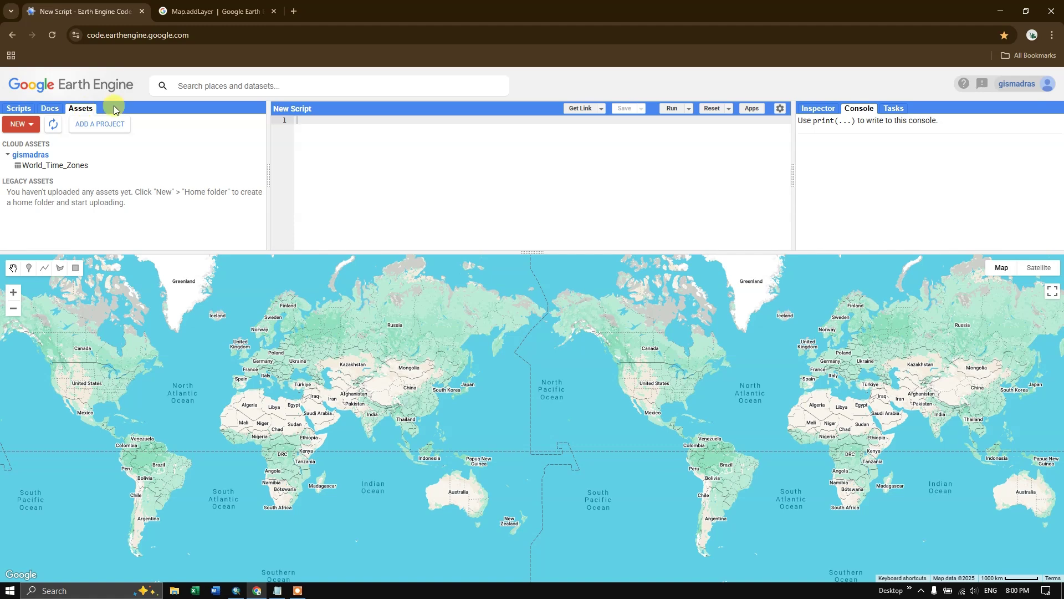
pyautogui.click(25, 124)
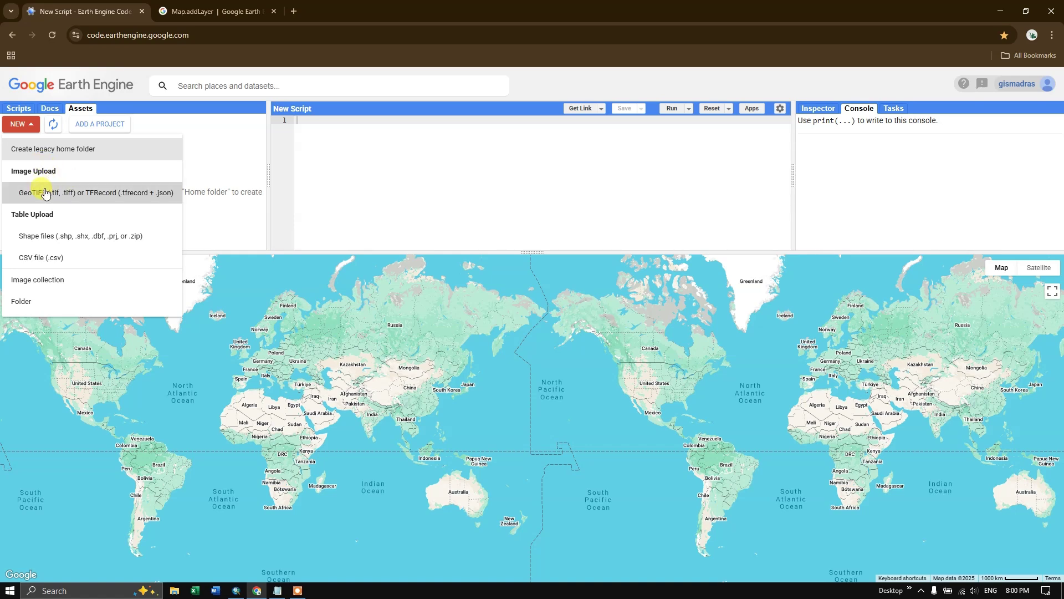
pyautogui.click(57, 235)
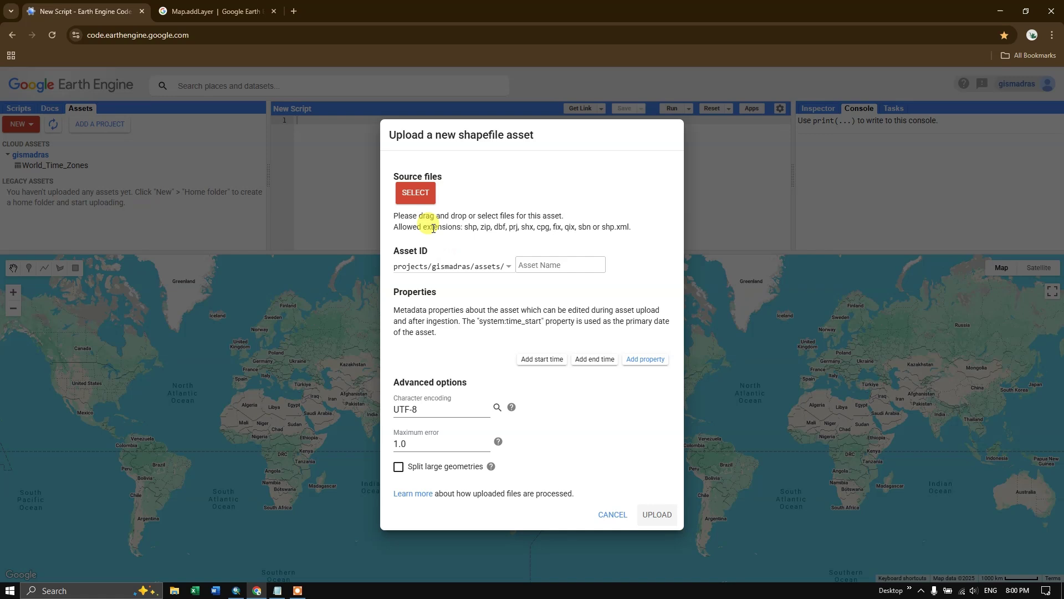
# Open the source-file picker for the upload, checking the Africa layer in ArcMap along the way.
pyautogui.click(417, 193)
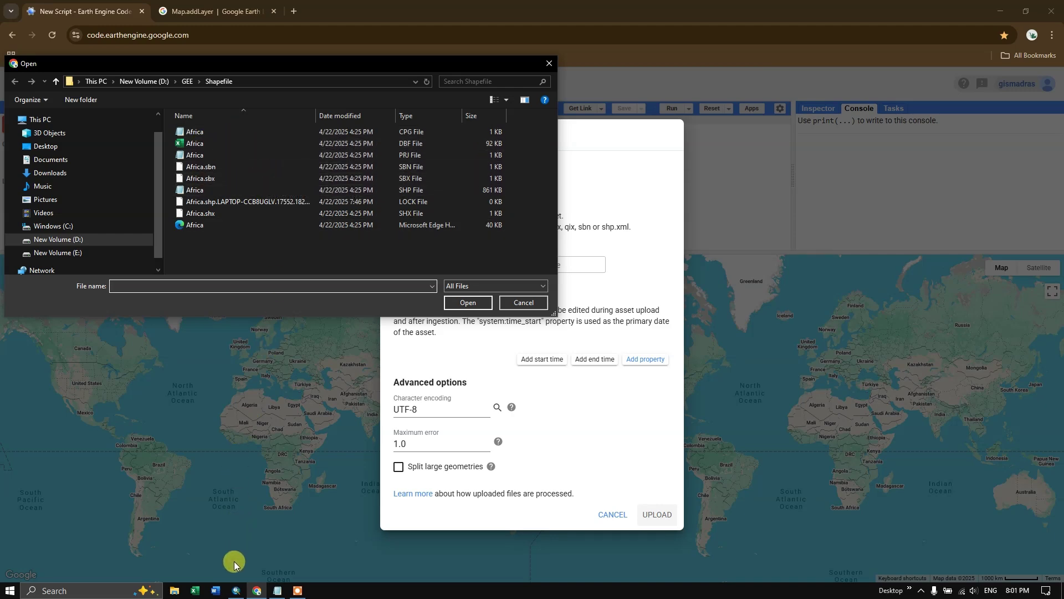
pyautogui.click(236, 590)
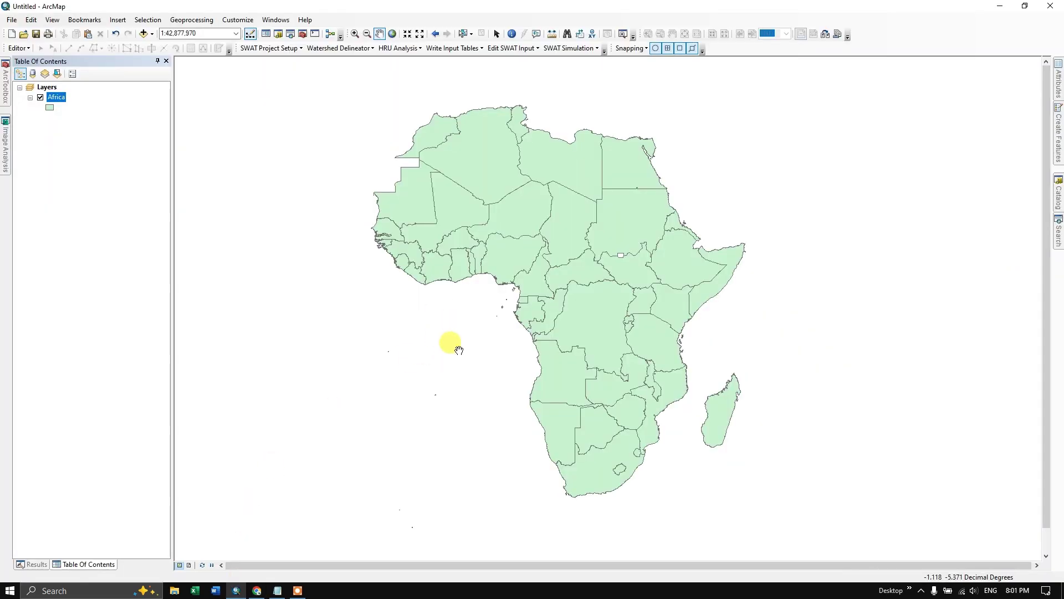
pyautogui.click(257, 590)
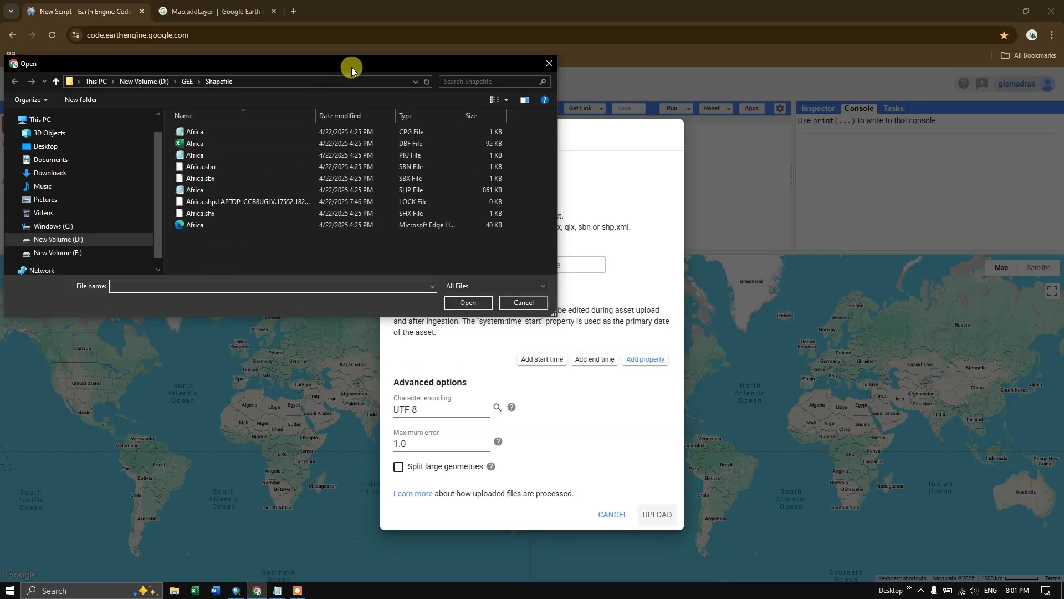
pyautogui.moveTo(352, 66); pyautogui.dragTo(580, 318)
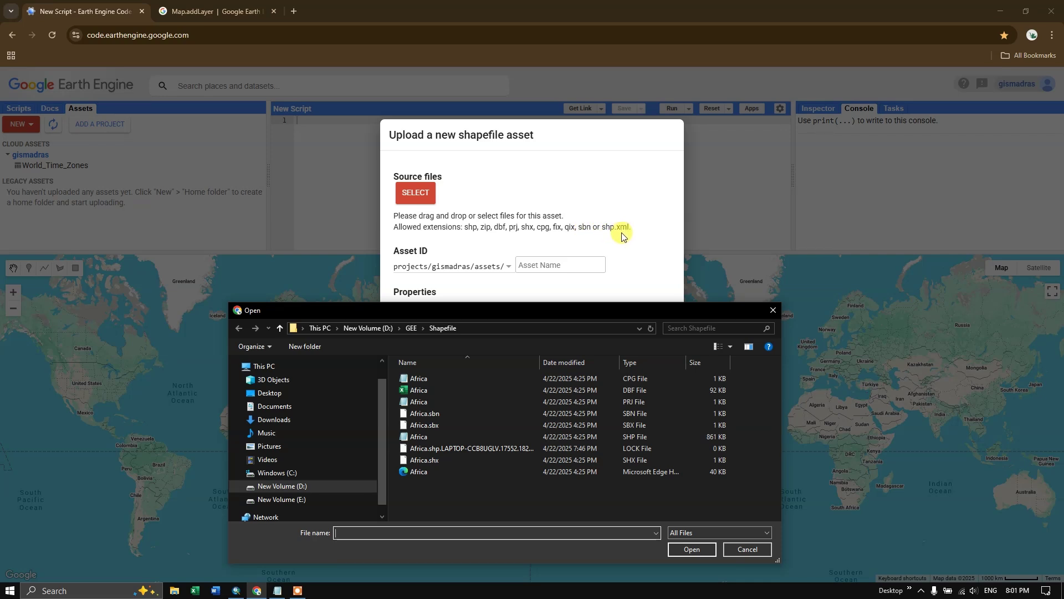
# Select the Africa .cpg, .dbf, .prj, .sbn, .shp and .shx files and attach them.
pyautogui.click(644, 384)
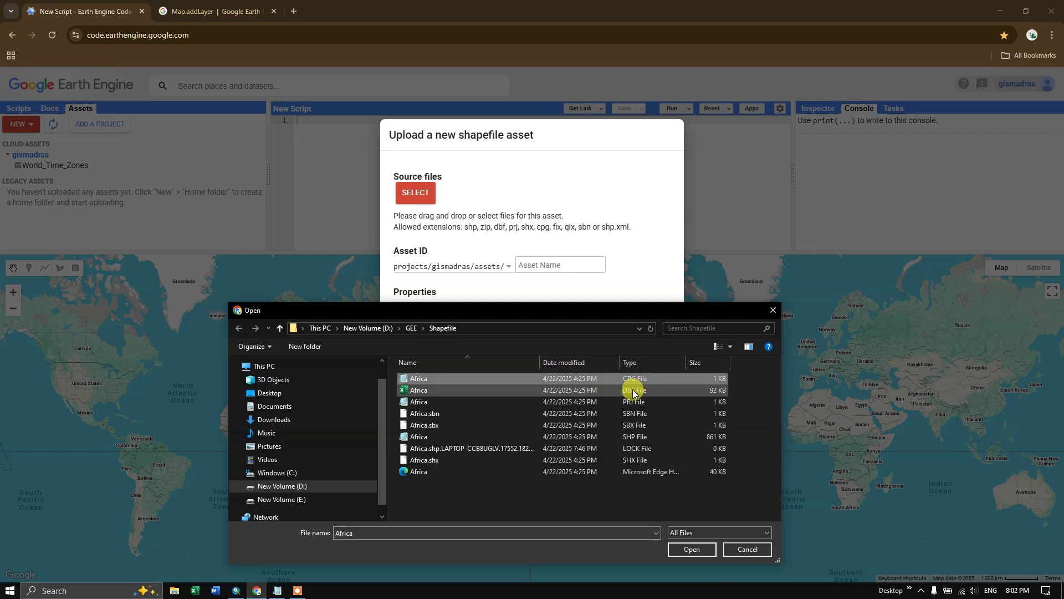
pyautogui.keyDown('ctrl'); pyautogui.click(634, 391); pyautogui.keyUp('ctrl')
pyautogui.keyDown('ctrl'); pyautogui.click(633, 403); pyautogui.keyUp('ctrl')
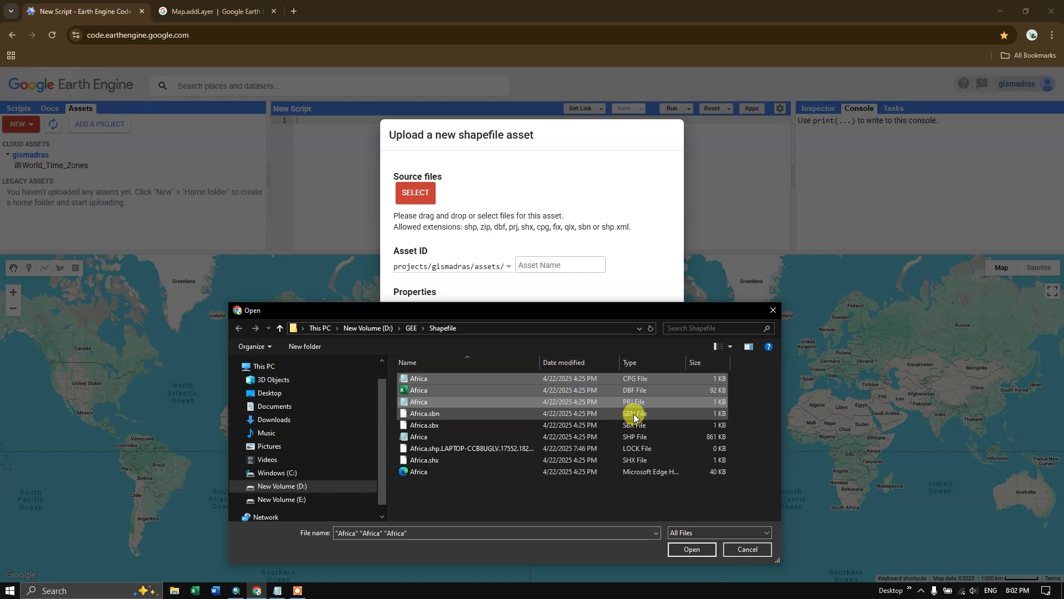
pyautogui.keyDown('ctrl'); pyautogui.click(635, 415); pyautogui.keyUp('ctrl')
pyautogui.keyDown('ctrl'); pyautogui.click(637, 436); pyautogui.keyUp('ctrl')
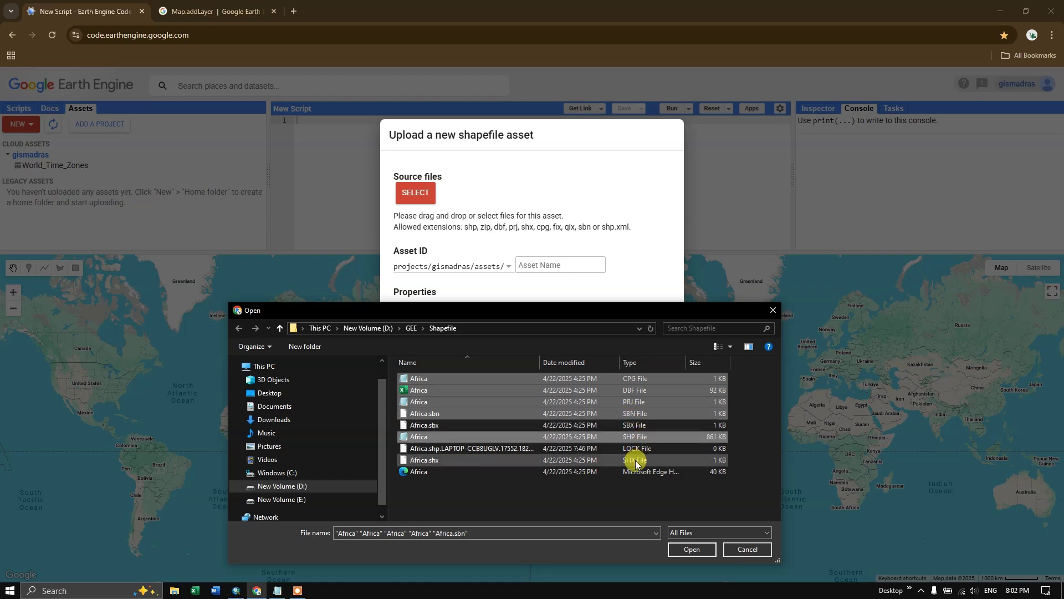
pyautogui.keyDown('ctrl'); pyautogui.click(636, 460); pyautogui.keyUp('ctrl')
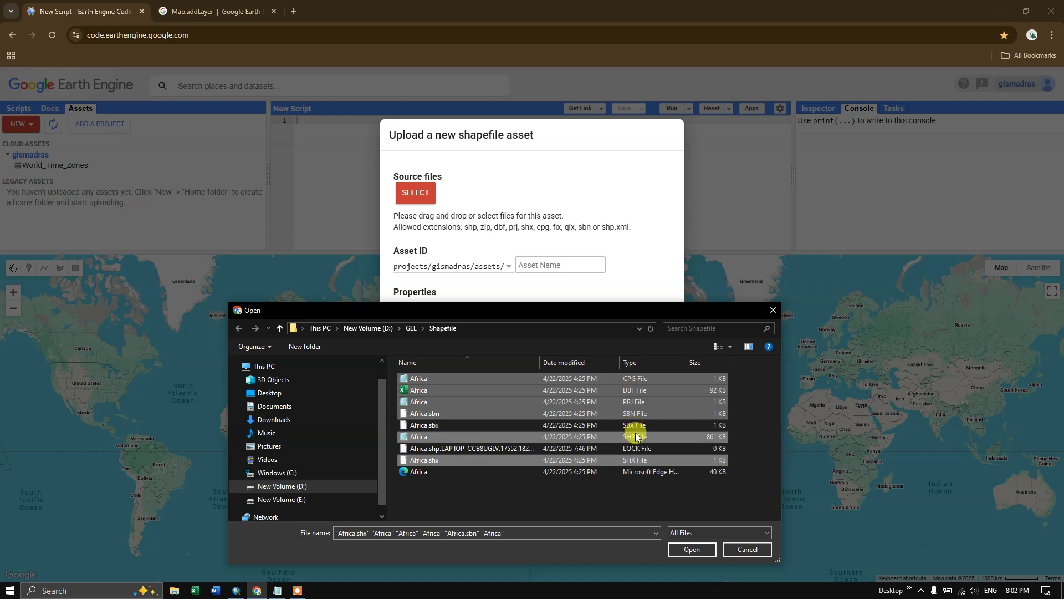
pyautogui.click(687, 549)
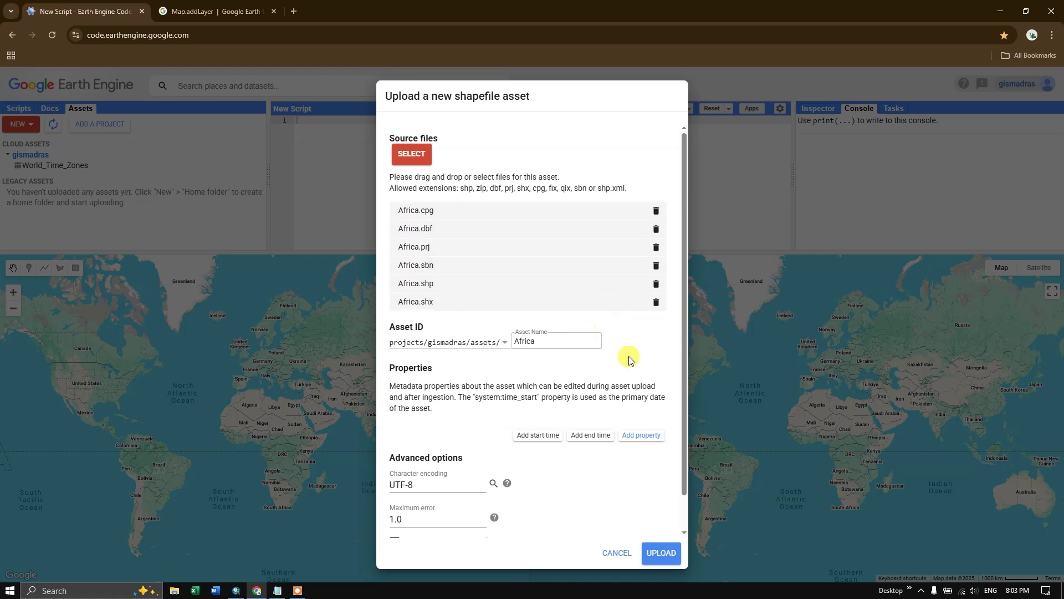
# Keep the asset name Africa and submit the shapefile upload.
pyautogui.click(550, 340)
pyautogui.click(582, 381)
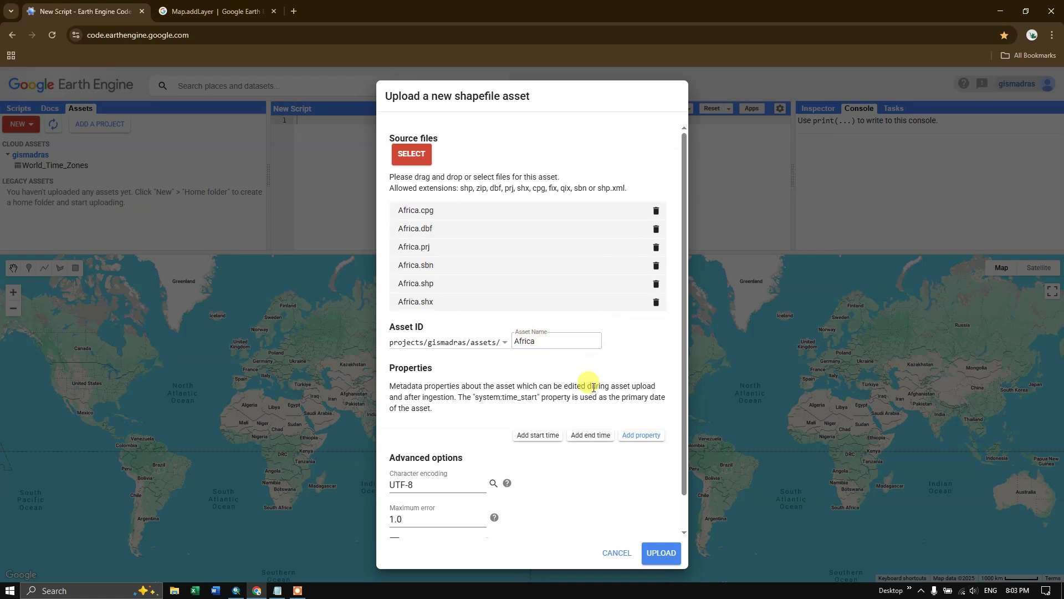
pyautogui.scroll(-1, 587, 380)
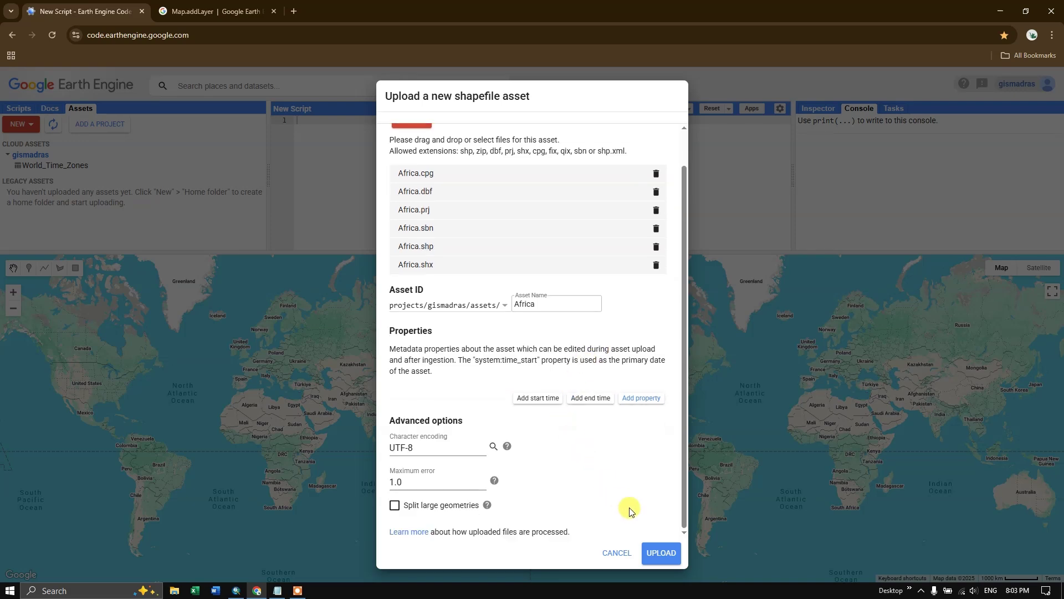
pyautogui.click(659, 553)
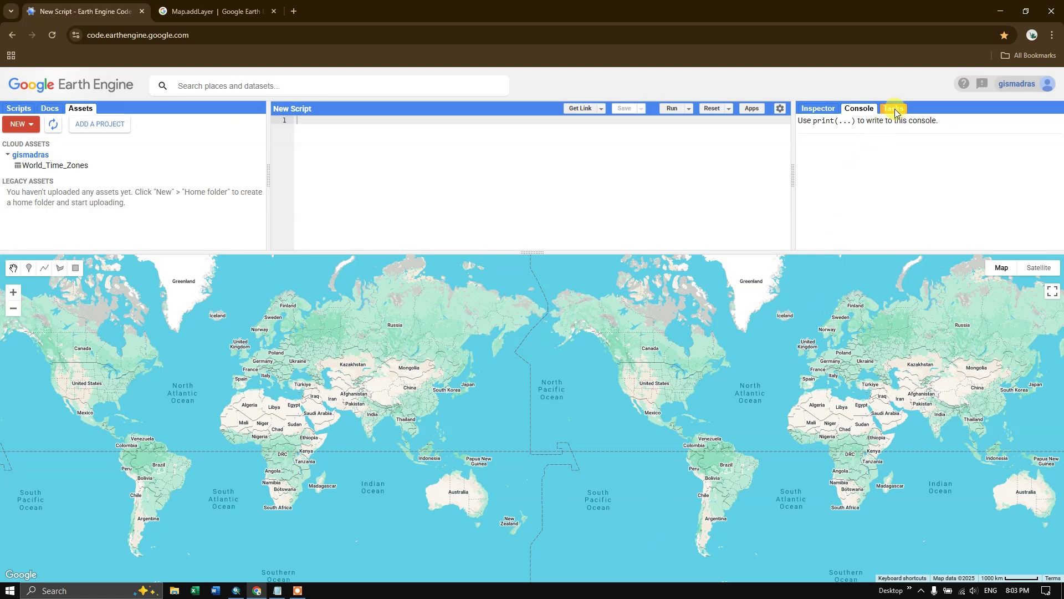
# Check the ingest tasks, then refresh the asset list until the Africa table appears.
pyautogui.click(894, 109)
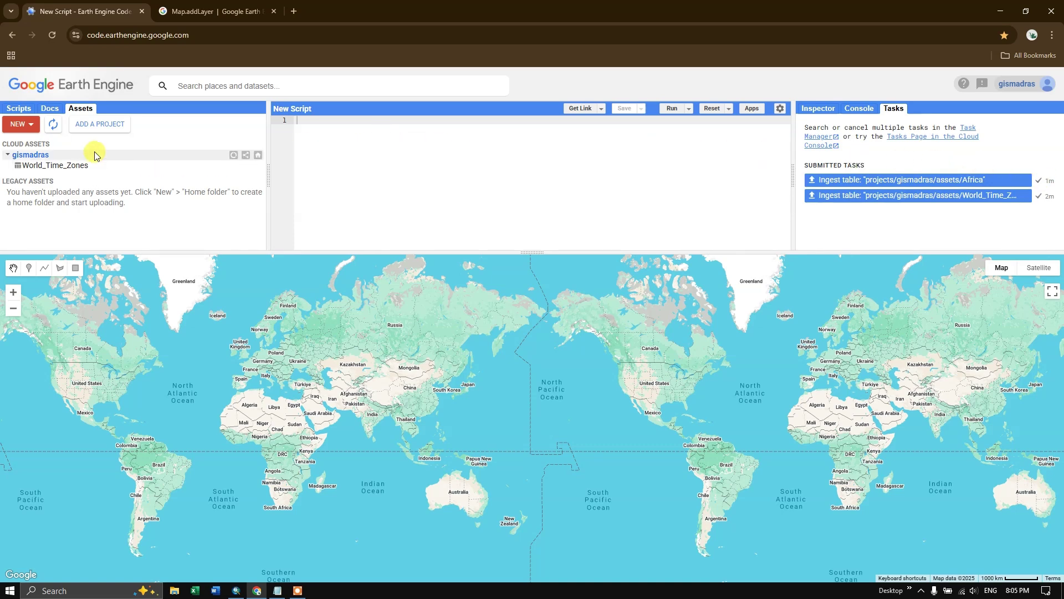
pyautogui.click(53, 125)
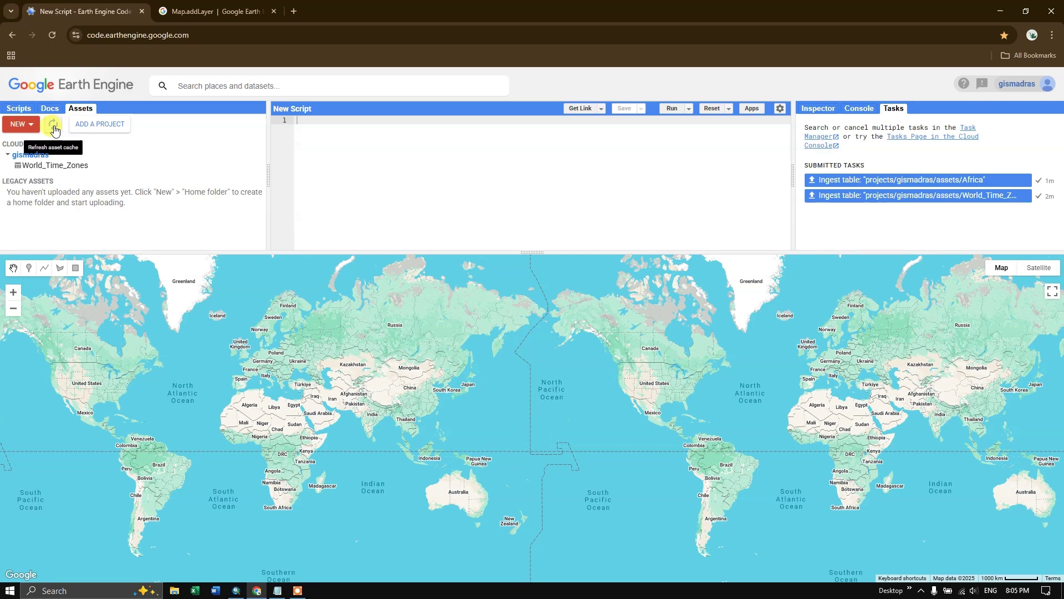
pyautogui.click(53, 127)
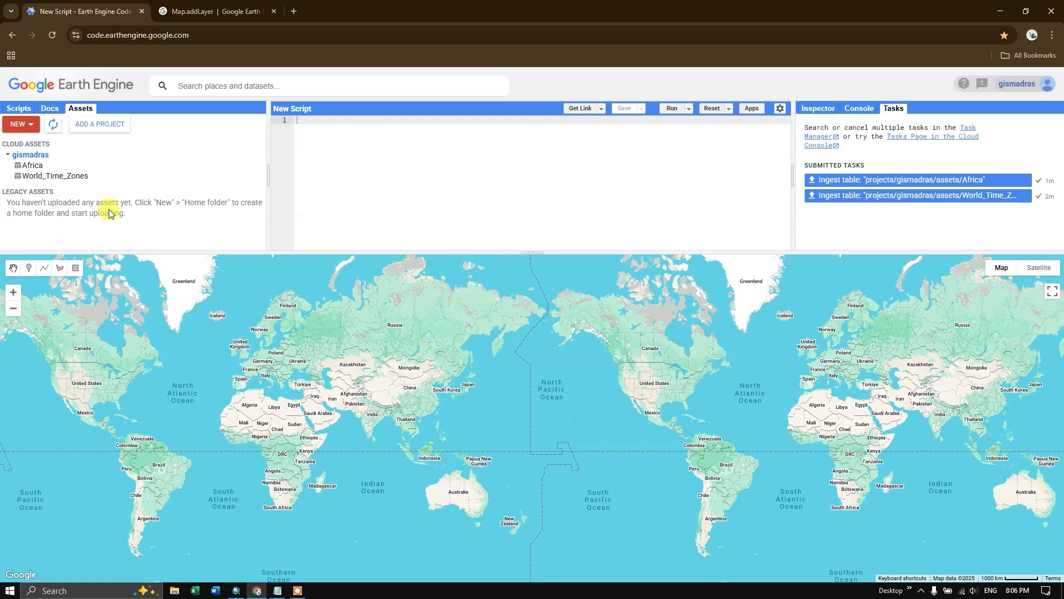
pyautogui.click(39, 168)
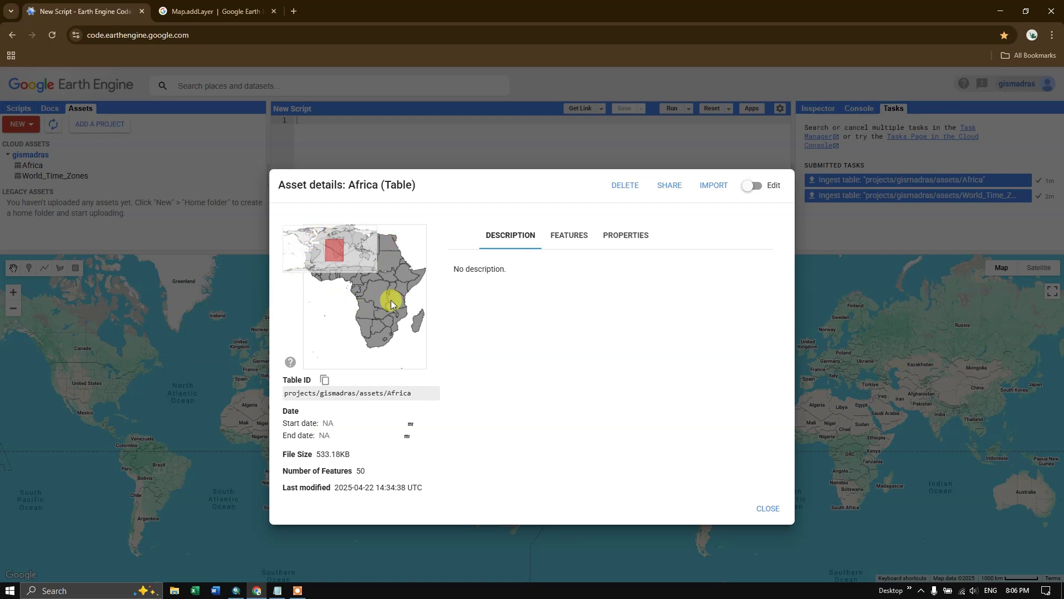
pyautogui.click(560, 239)
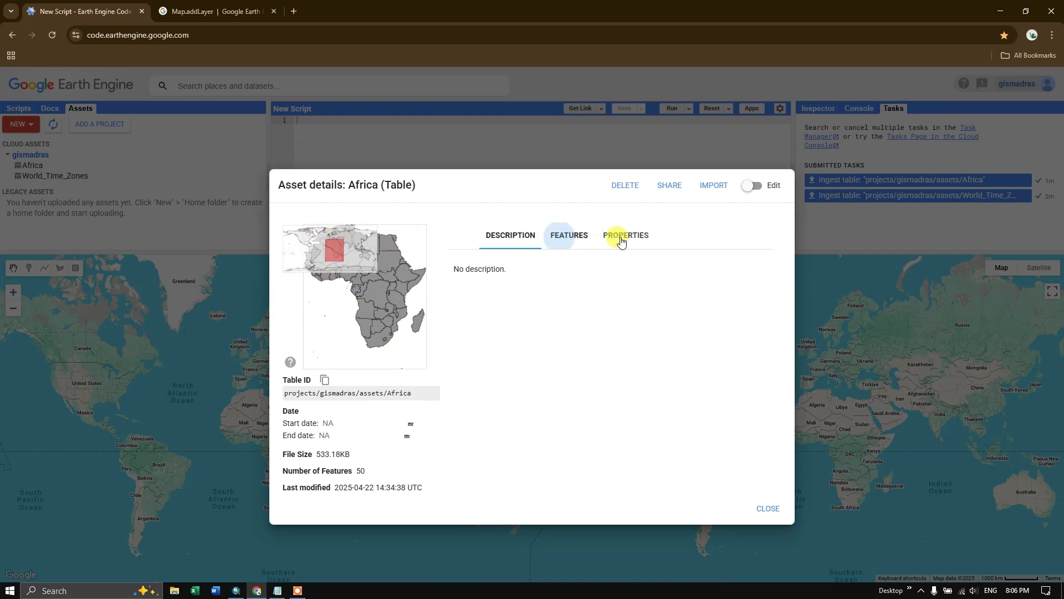
pyautogui.click(621, 177)
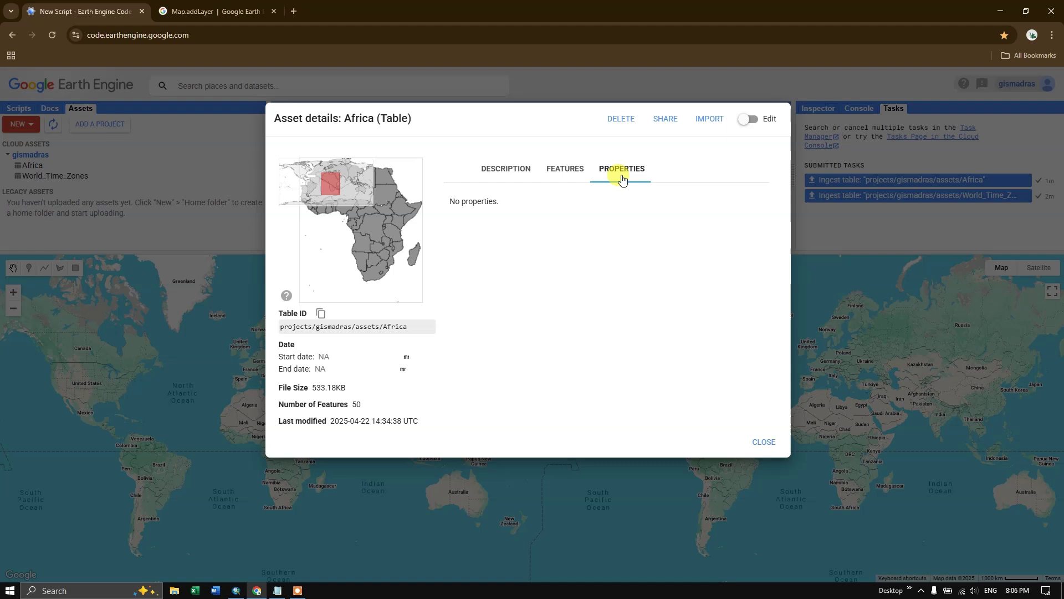
pyautogui.click(761, 442)
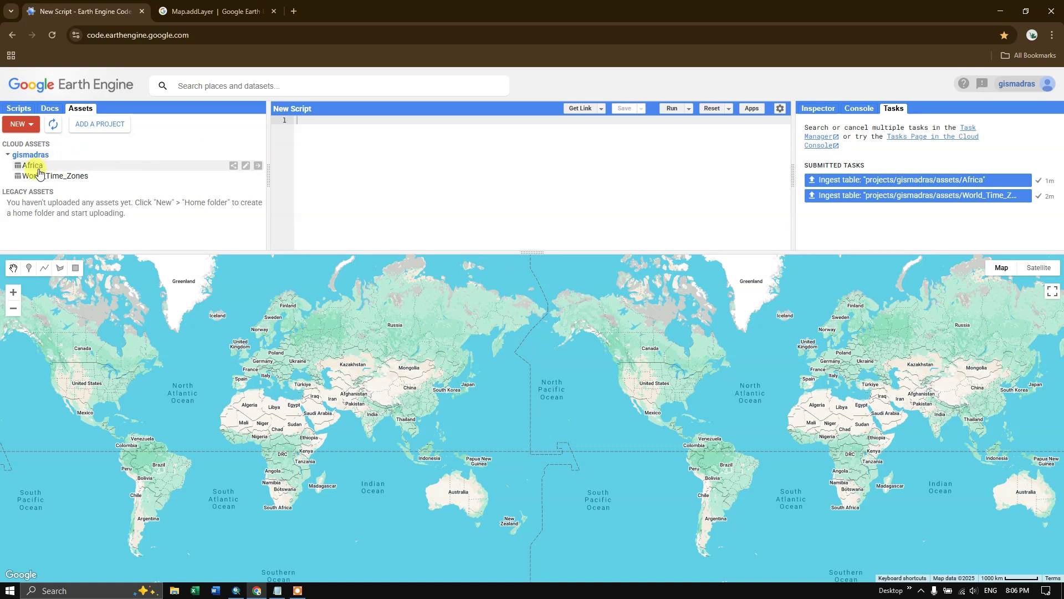
# Import the Africa table and complete line 1 as Map.addLayer();.
pyautogui.click(258, 166)
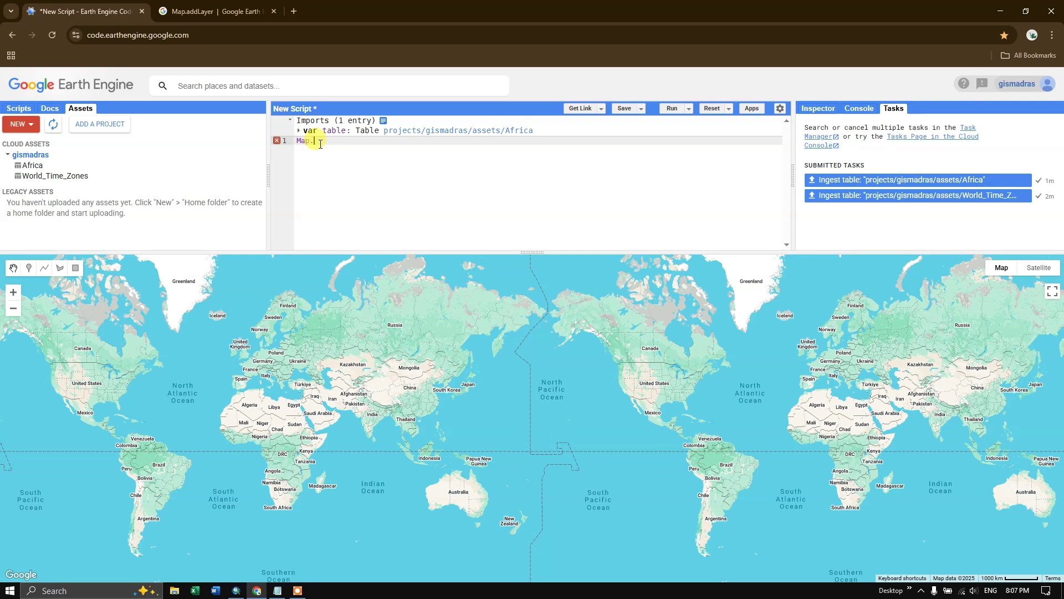
pyautogui.hotkey('ctrl', 'a')
pyautogui.write('Map.addLayer();')
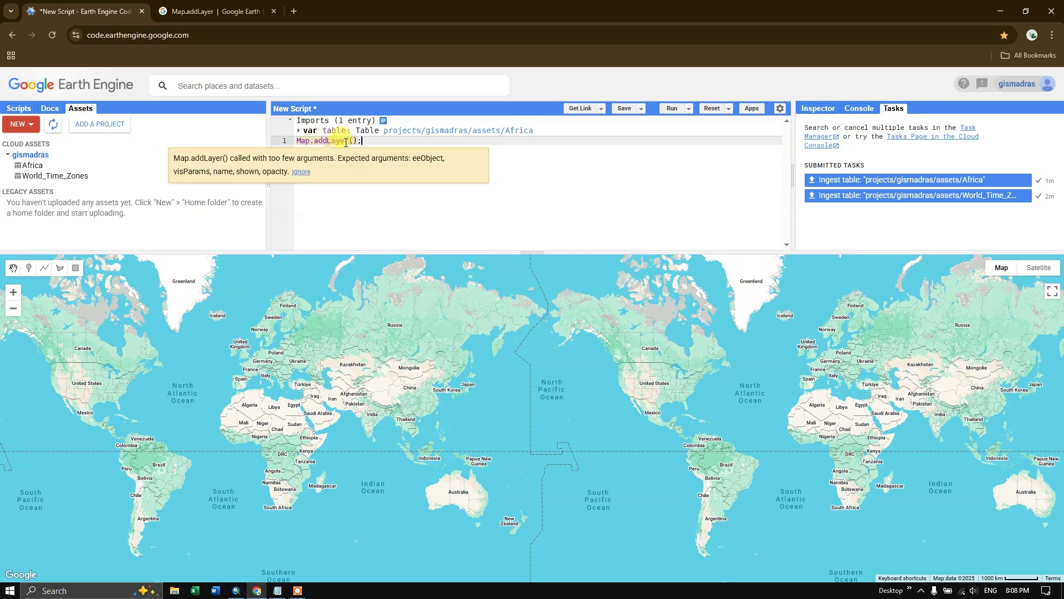
pyautogui.click(354, 140)
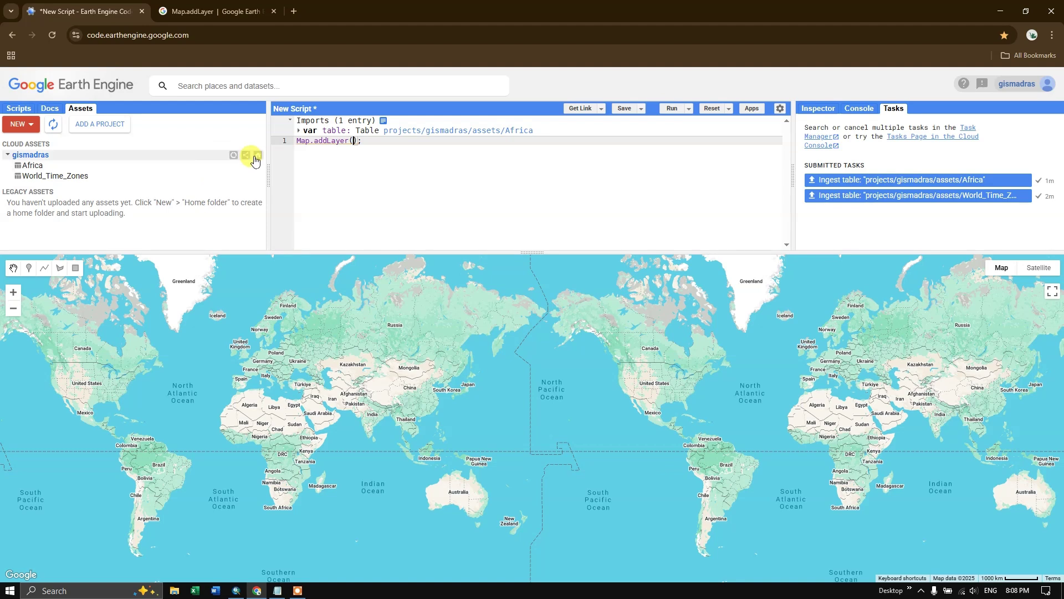
# Rename the imported variable to Africa and start typing it inside addLayer.
pyautogui.click(326, 131)
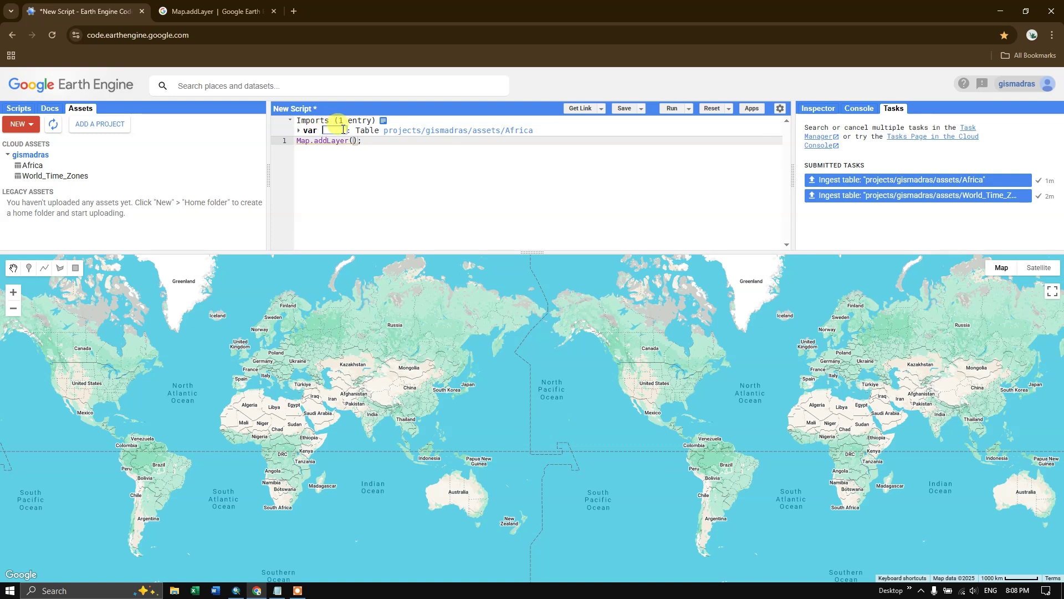
pyautogui.write('Africa')
pyautogui.click(355, 141)
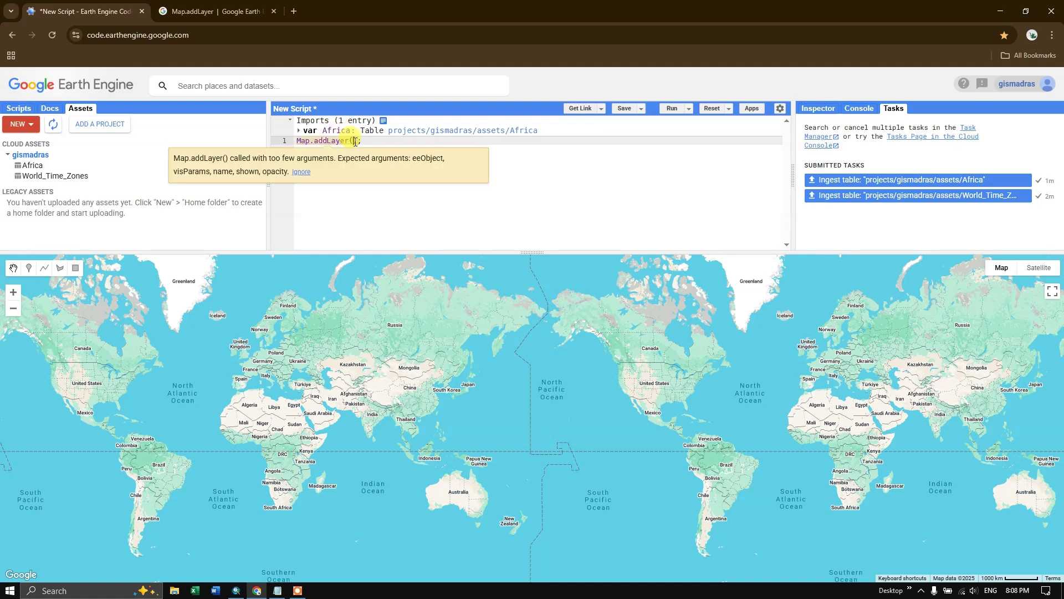
pyautogui.write('Africa')
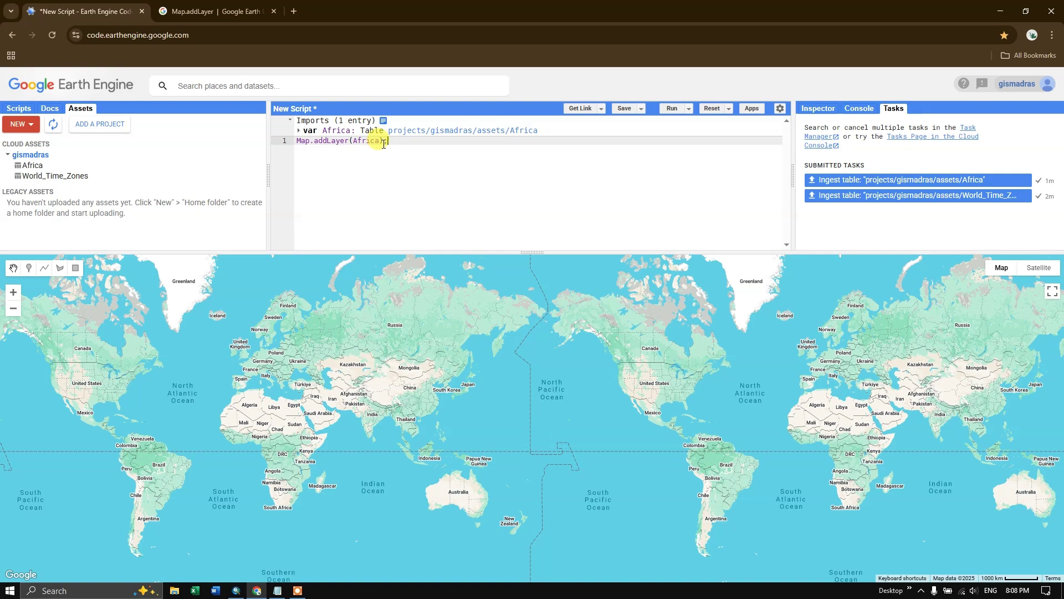
# Run the script and zoom and pan toward the Horn of Africa to inspect the layer.
pyautogui.click(669, 108)
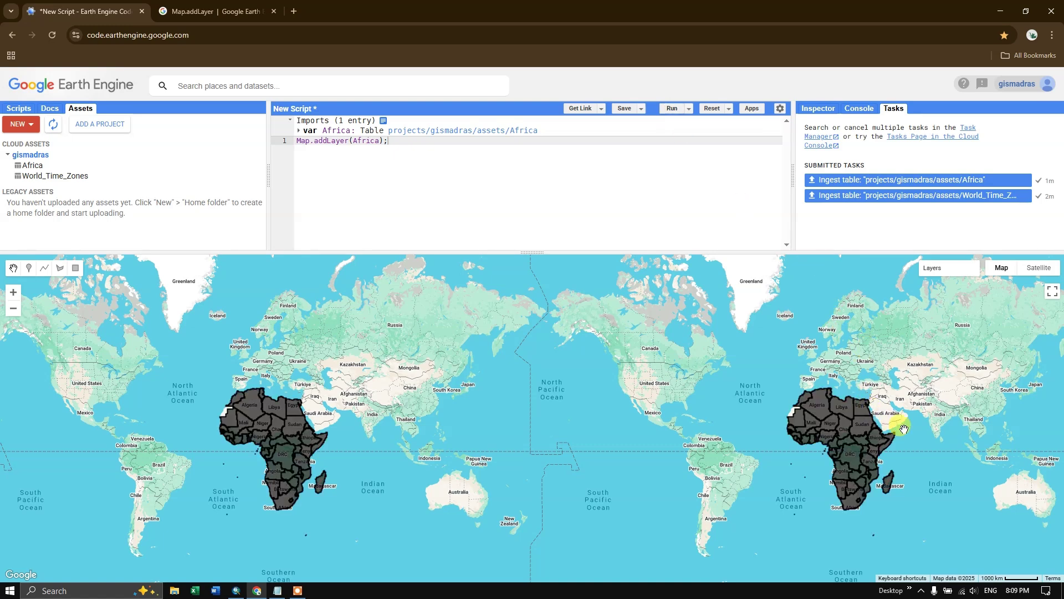
pyautogui.scroll(1, 962, 475)
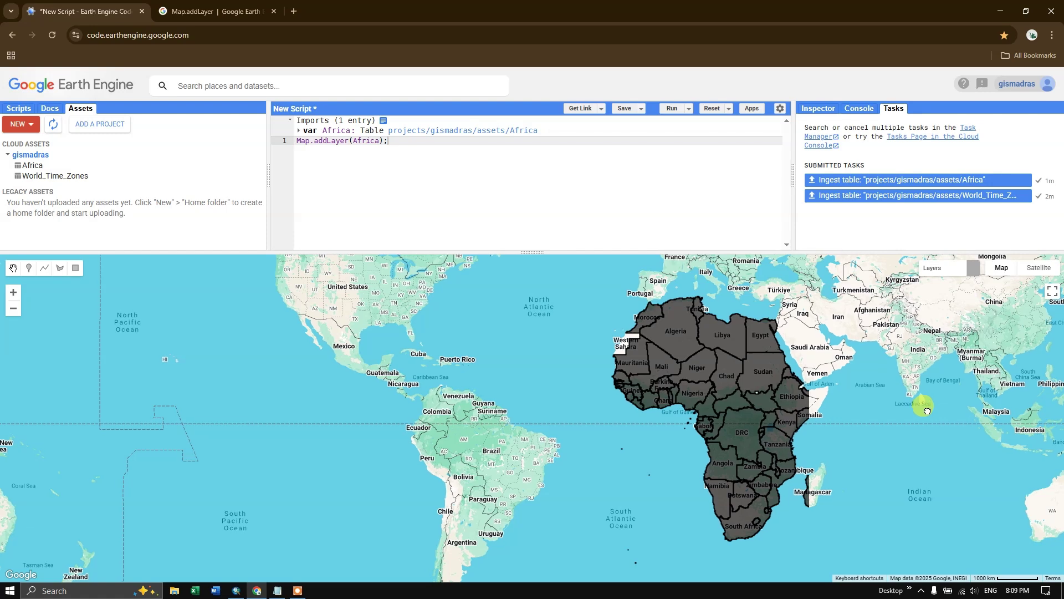
pyautogui.moveTo(926, 410); pyautogui.dragTo(682, 409)
pyautogui.scroll(1, 602, 405)
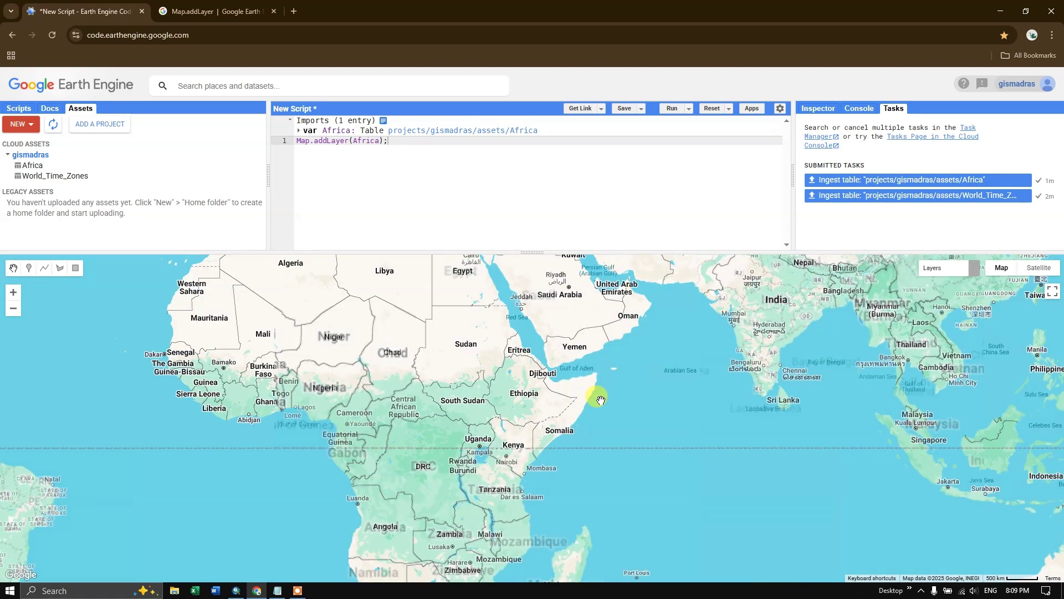
pyautogui.scroll(-1, 600, 400)
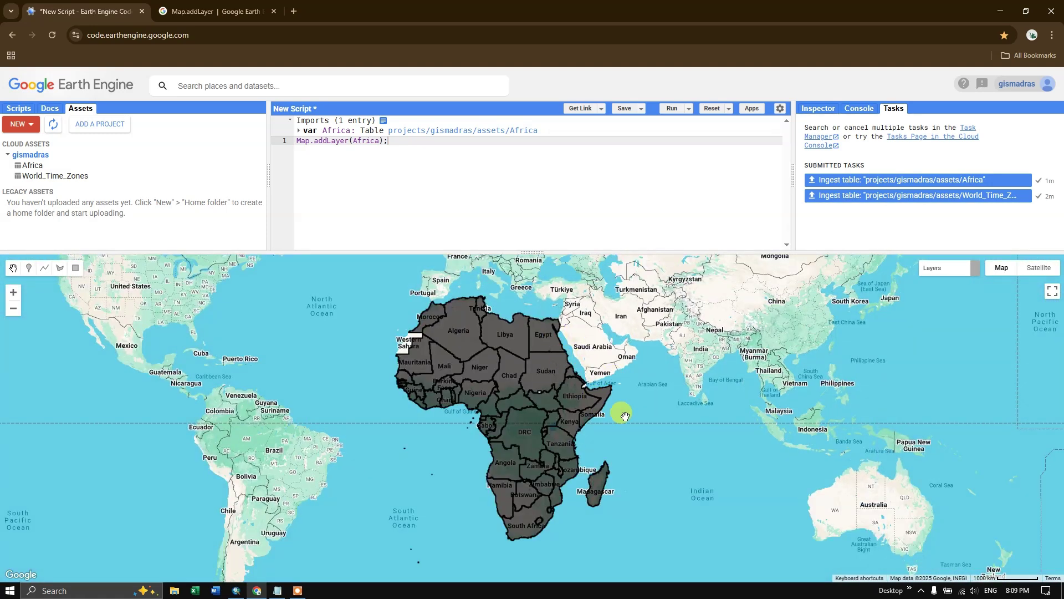